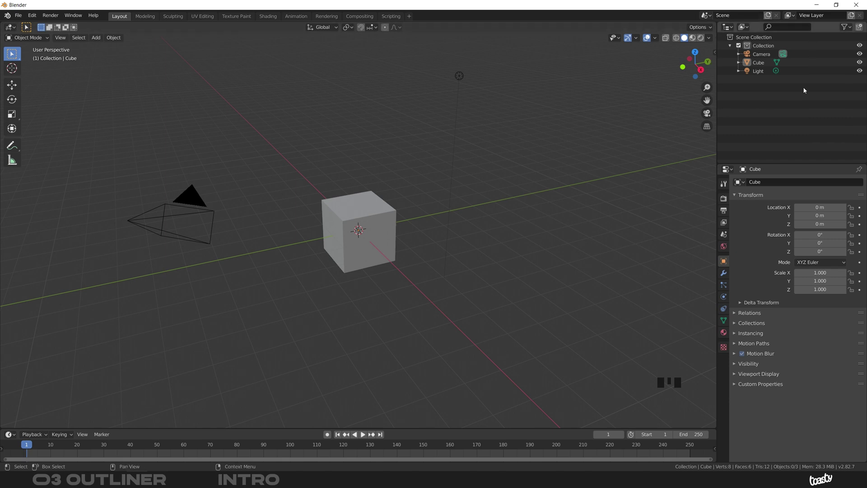
Enlarge the Outliner area downward to make more room for the scene hierarchy
click(745, 27)
drag(790, 164, 791, 182)
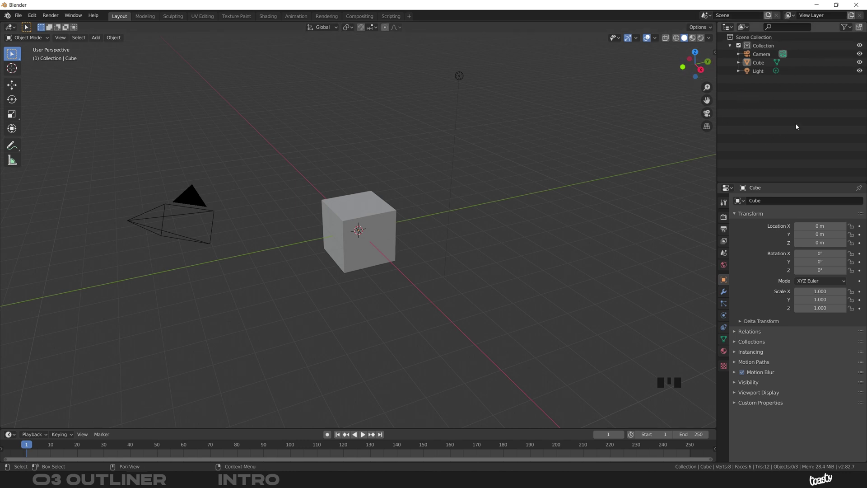
Select the Camera object in the Outliner and open its name for editing
click(748, 55)
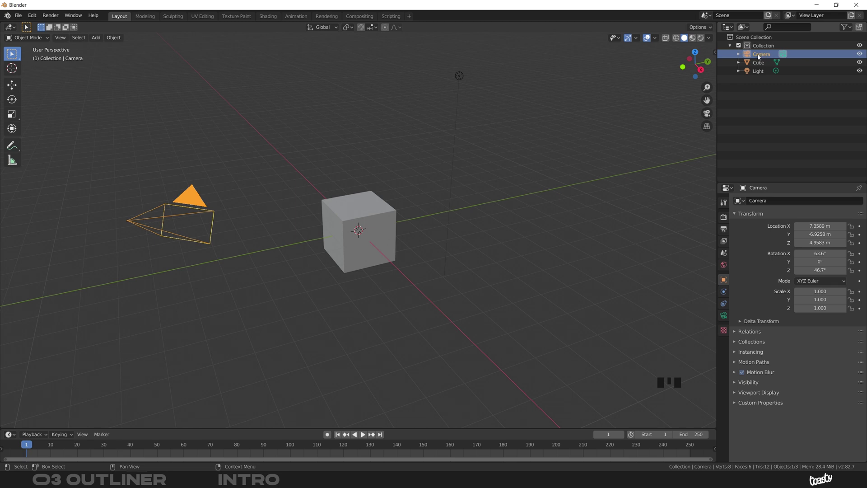
double_click(764, 54)
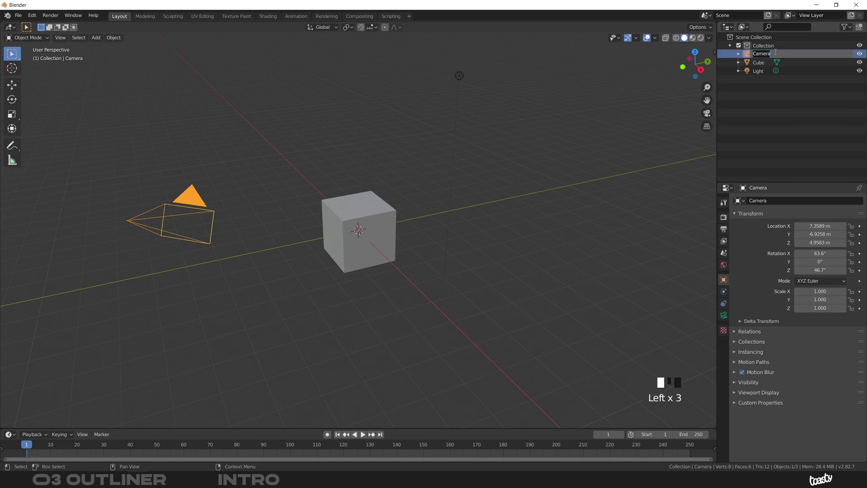
click(786, 54)
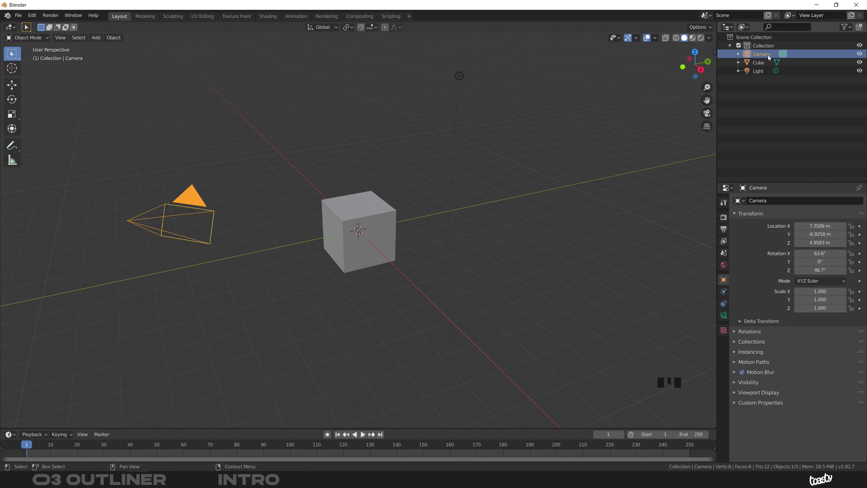
double_click(769, 56)
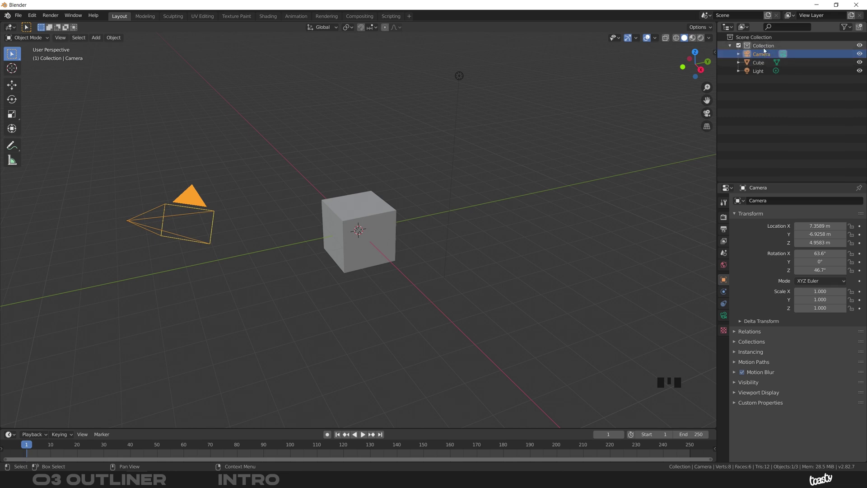
Expand the Camera entry to view its nested camera data and collapse it again
click(739, 54)
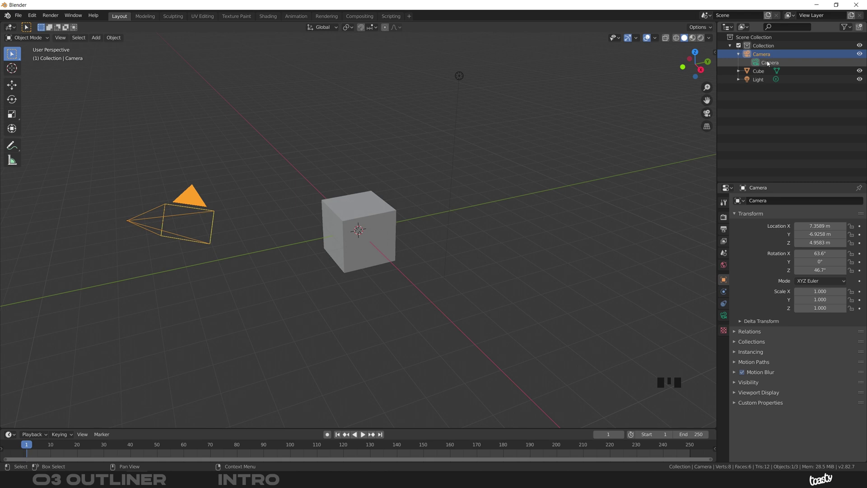
click(744, 66)
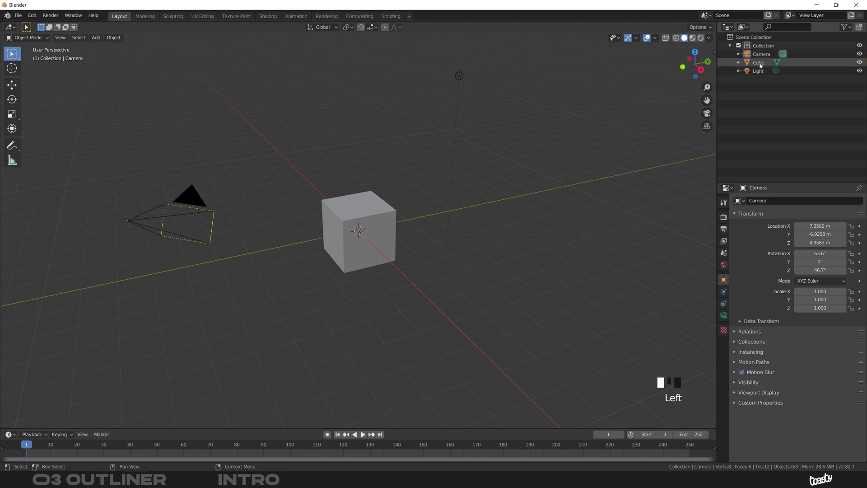
Expand the Cube object in the Outliner and enter Edit Mode through its mesh data
click(759, 64)
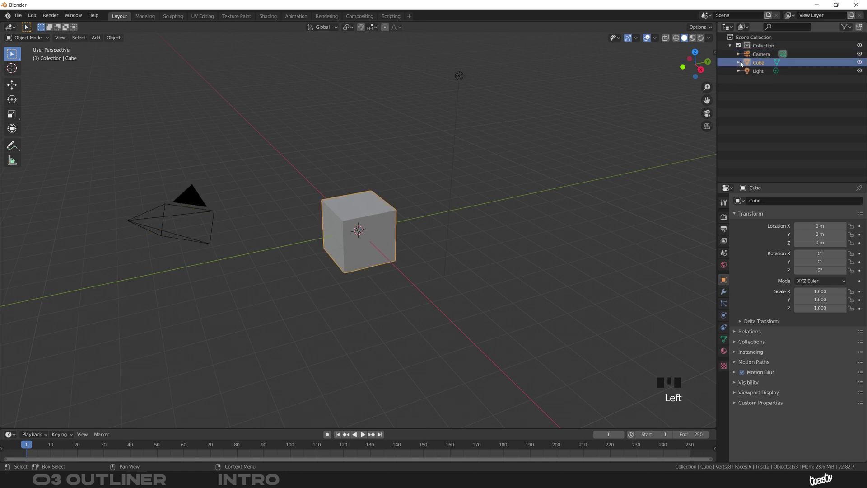
click(739, 63)
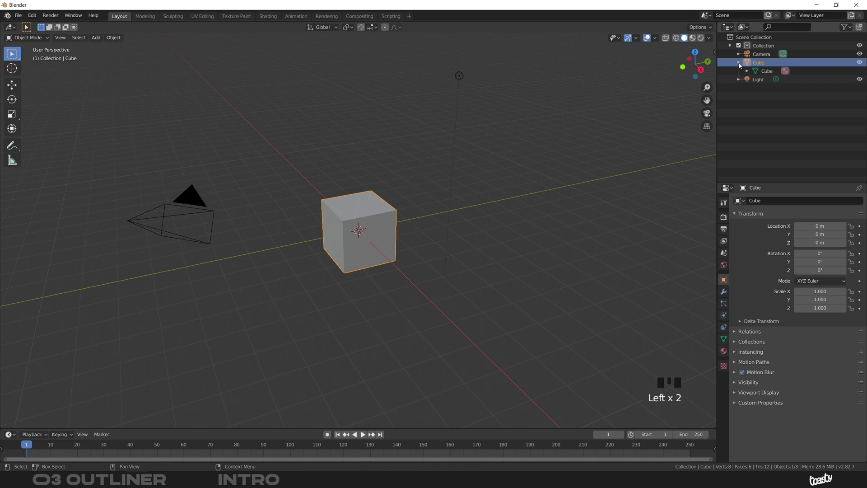
click(768, 72)
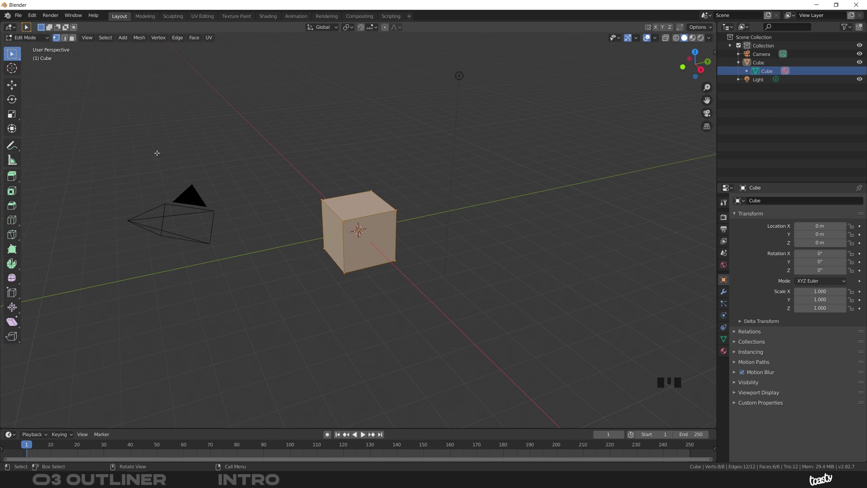
click(758, 63)
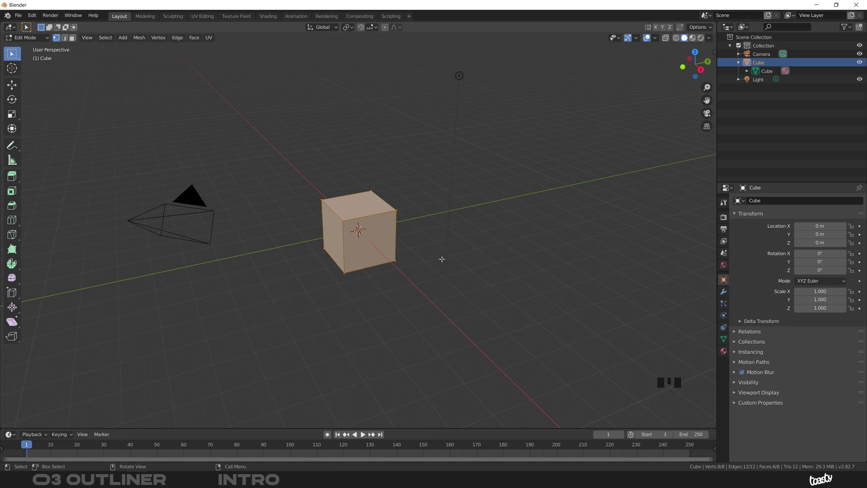
Expand the Cube's mesh data to select its material, and return to Object Mode
click(748, 71)
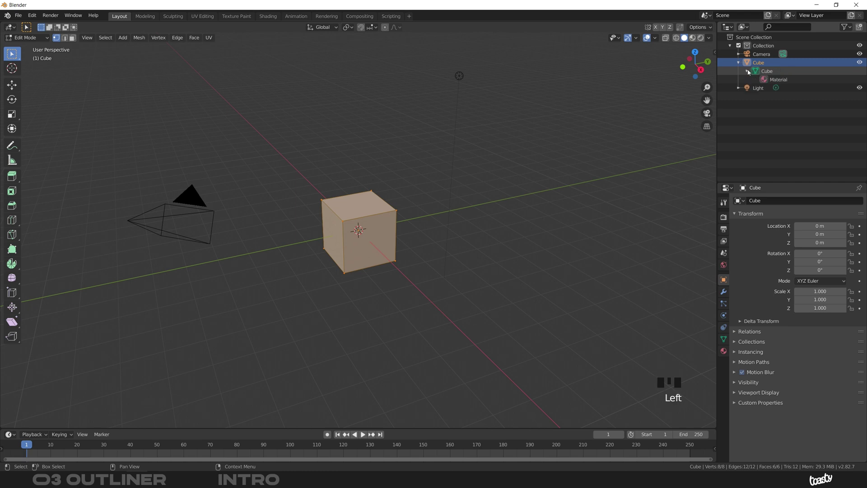
click(781, 81)
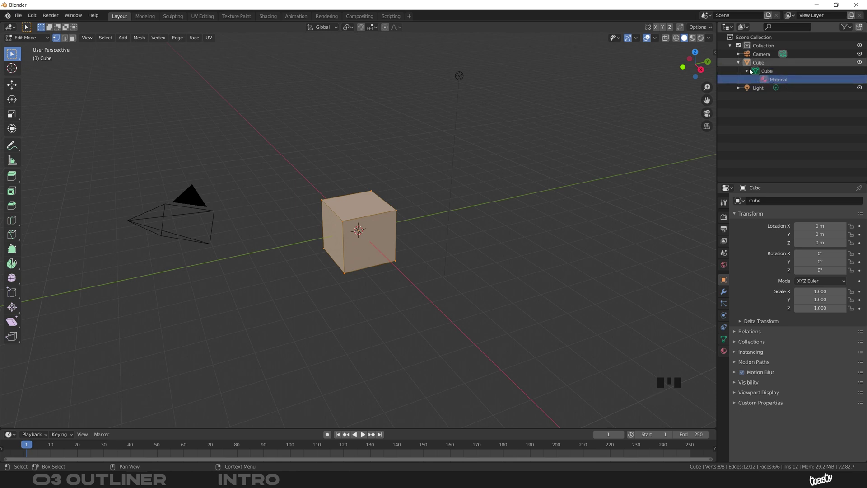
key(Tab)
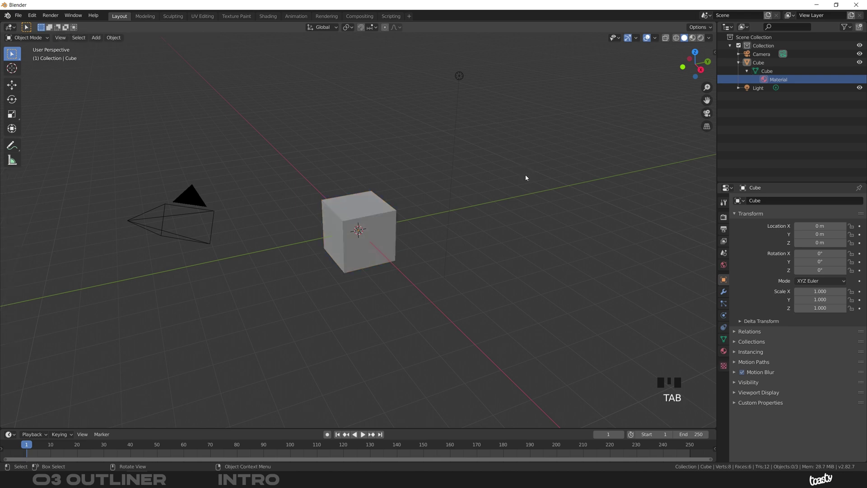
Add a Solidify modifier to the Cube and expand its Modifiers entry in the Outliner
click(762, 64)
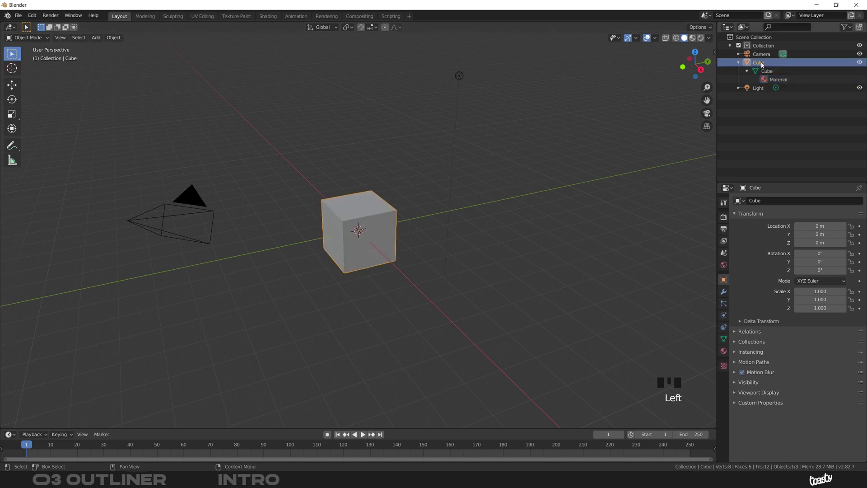
click(724, 293)
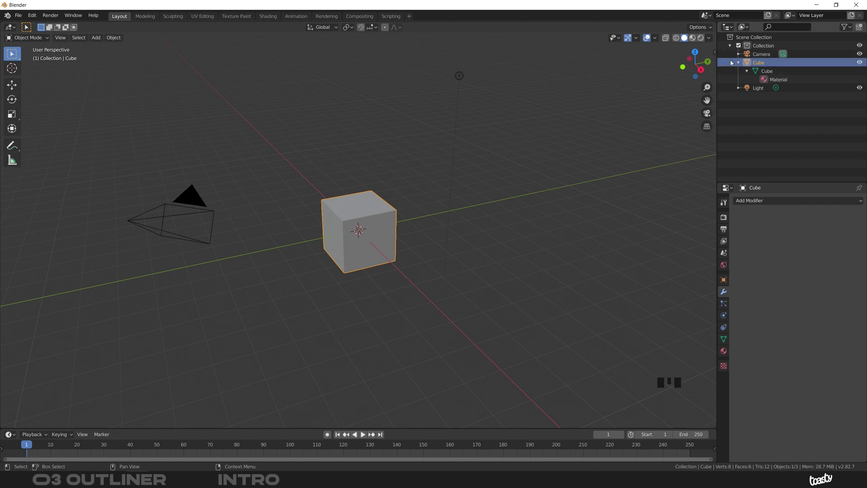
click(746, 200)
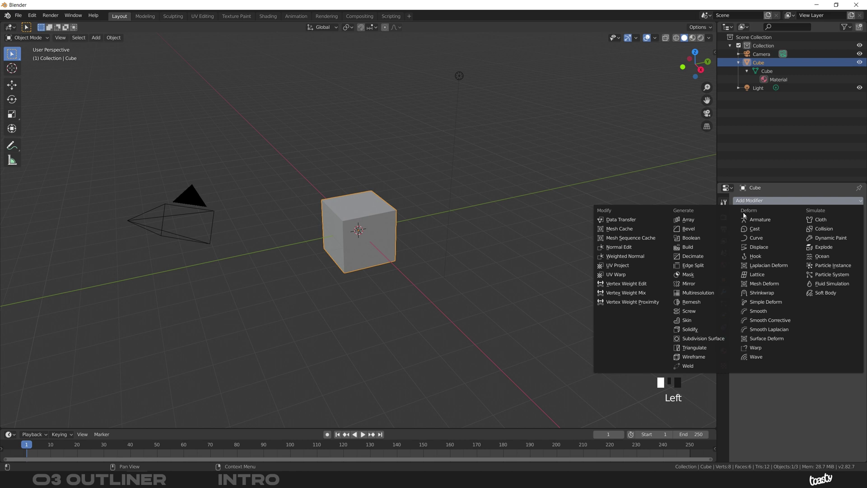
click(696, 330)
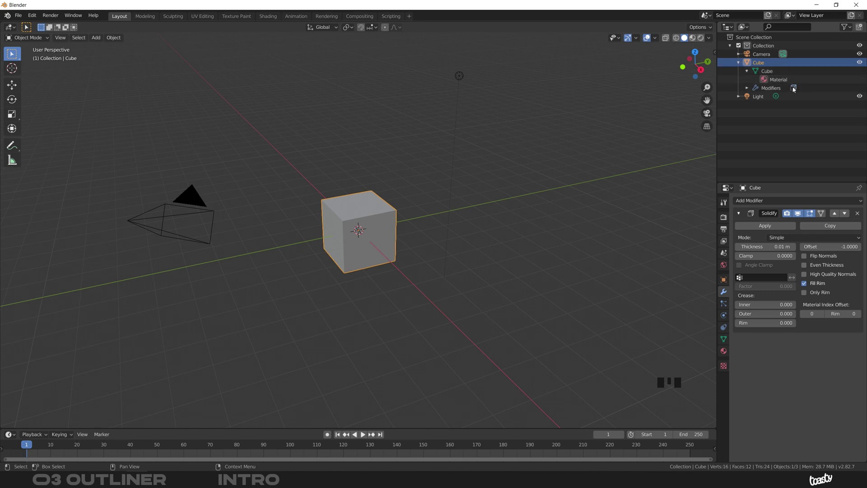
click(747, 88)
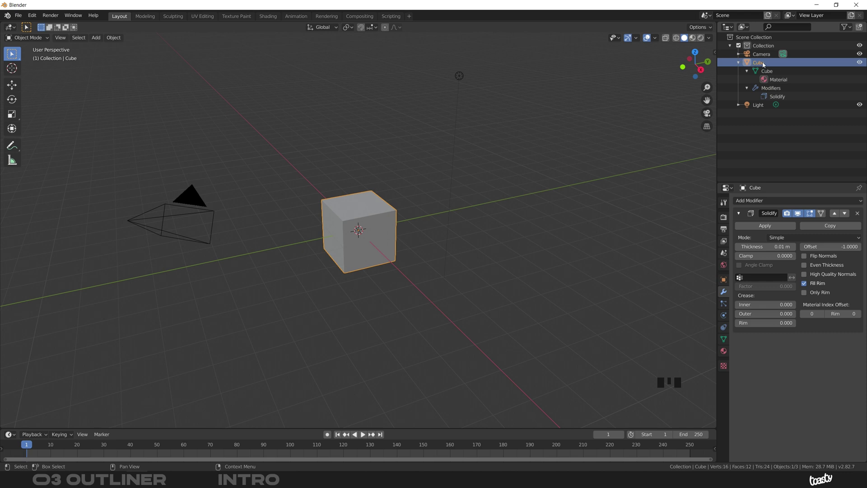
Add a particle system to the Cube and enable Collision physics for it
click(724, 303)
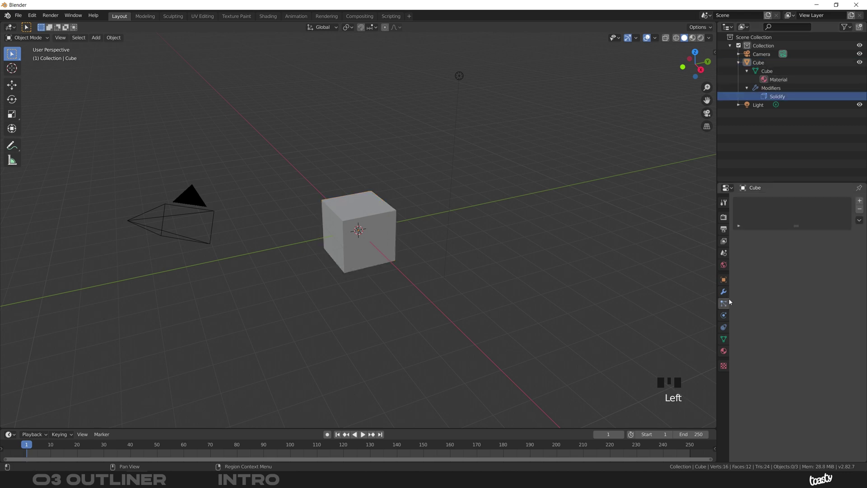
click(859, 201)
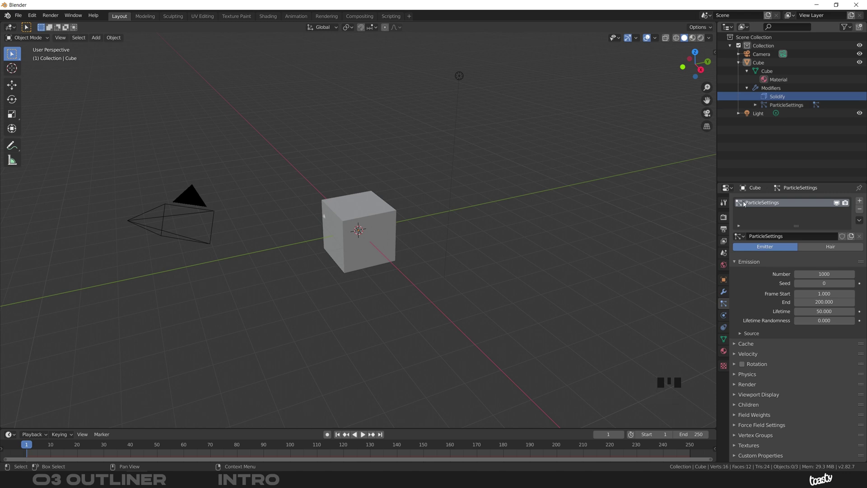
click(724, 315)
click(767, 220)
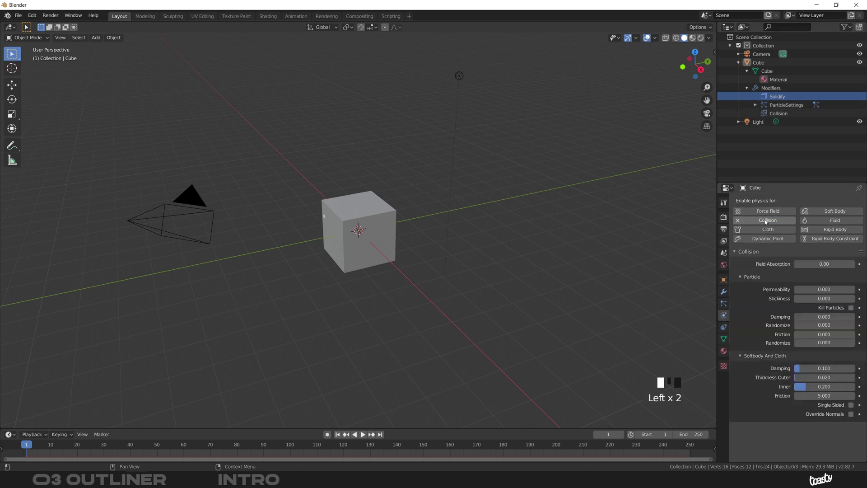
Add a Copy Rotation constraint to the Cube and select it under the expanded Constraints entry in the Outliner
click(724, 327)
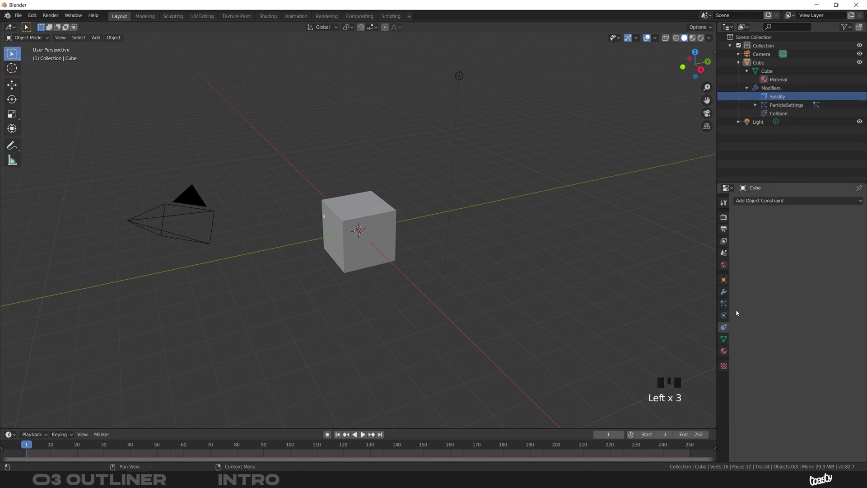
click(797, 200)
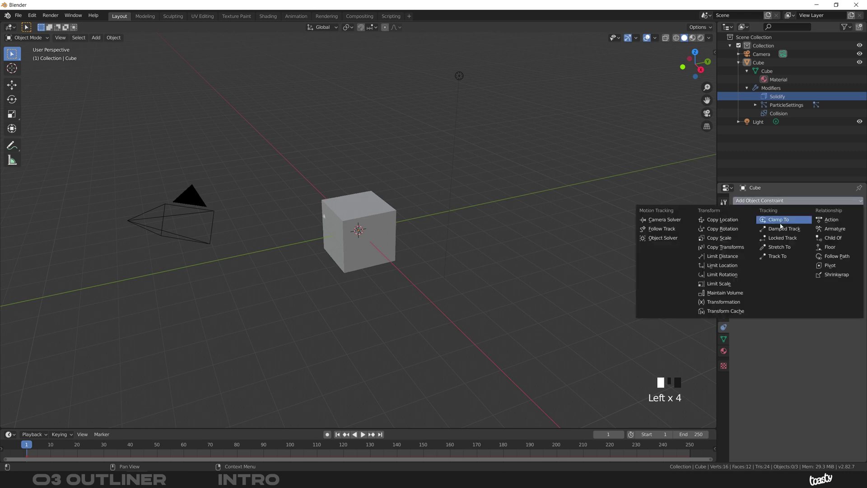
click(733, 229)
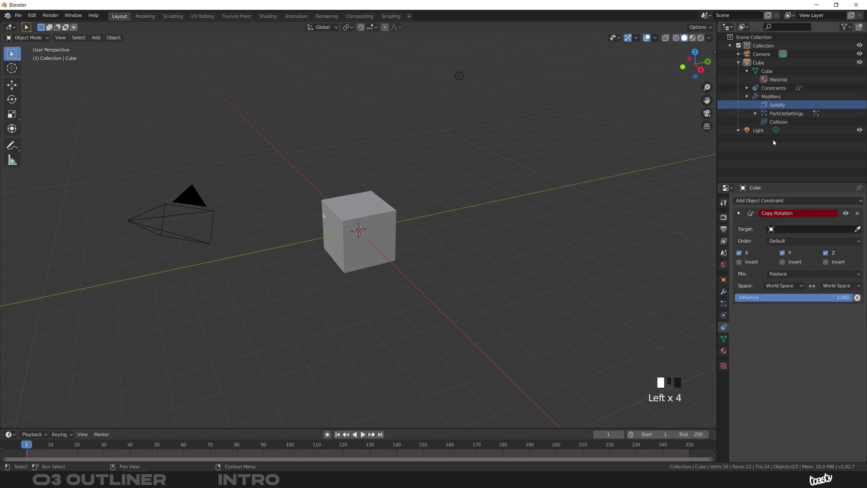
click(767, 89)
click(748, 88)
click(774, 88)
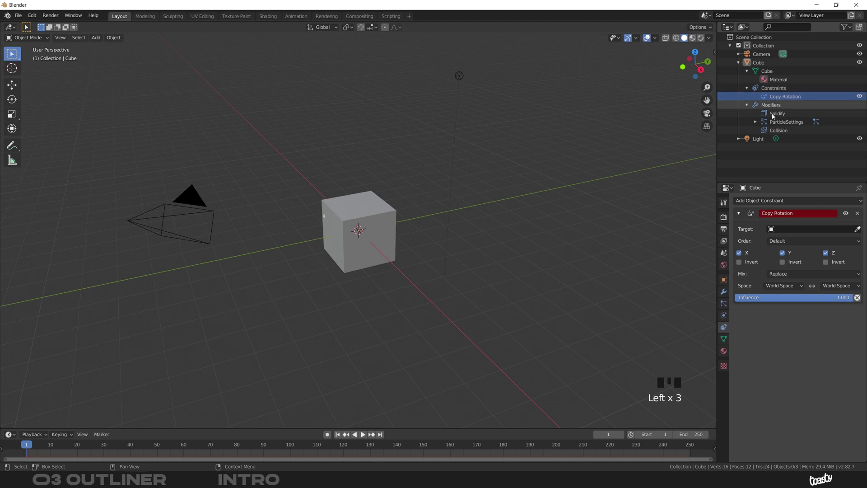
click(781, 98)
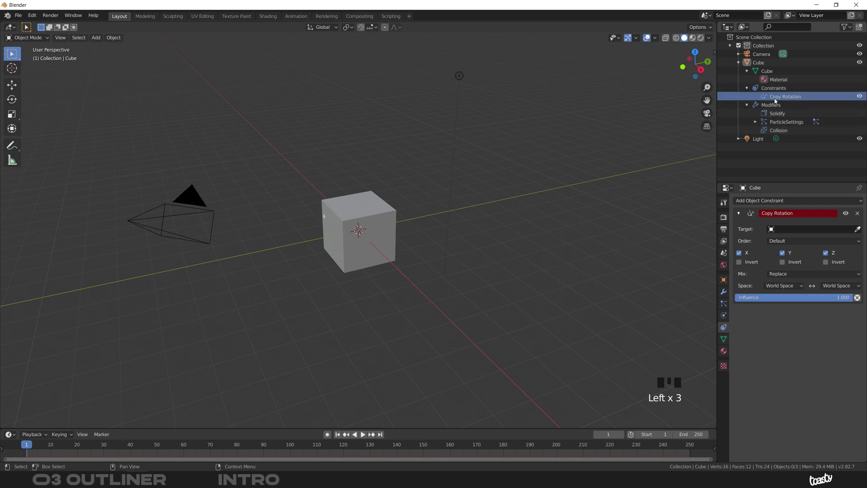
Show the Cube's modifier properties and select the Solidify modifier in the Outliner
click(724, 293)
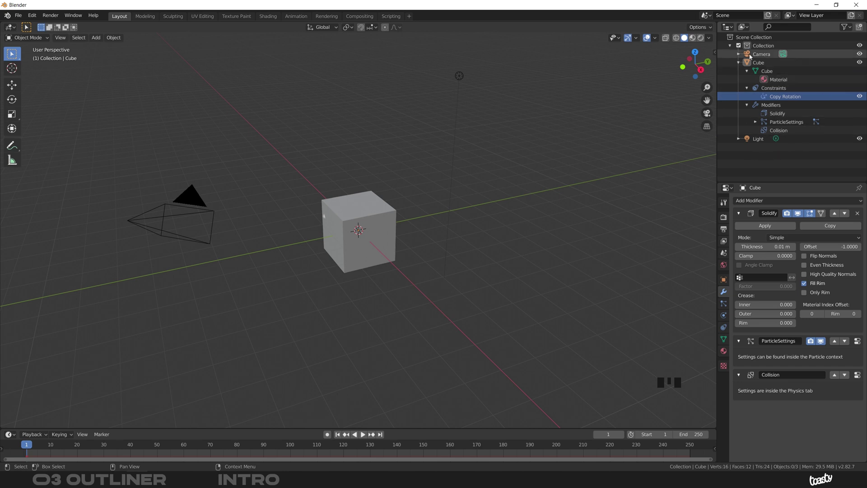
click(770, 88)
click(777, 98)
click(775, 106)
click(778, 114)
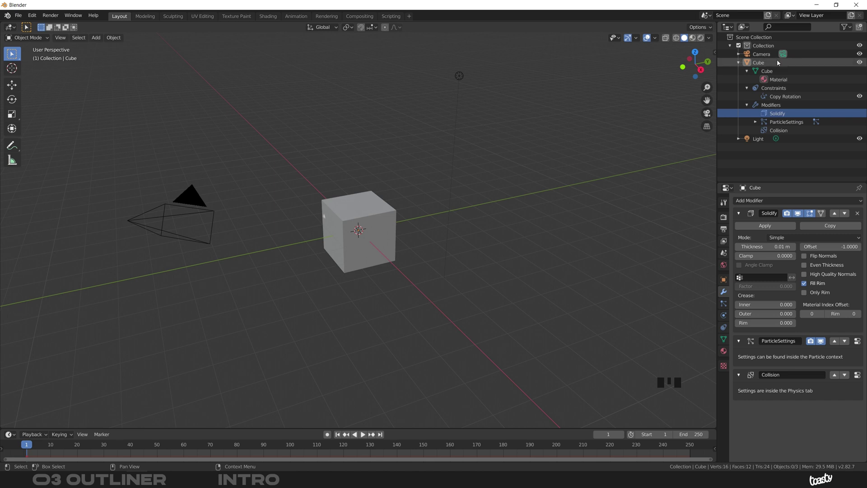
Collapse the Cube's hierarchy in the Outliner and select the Cube object
click(739, 63)
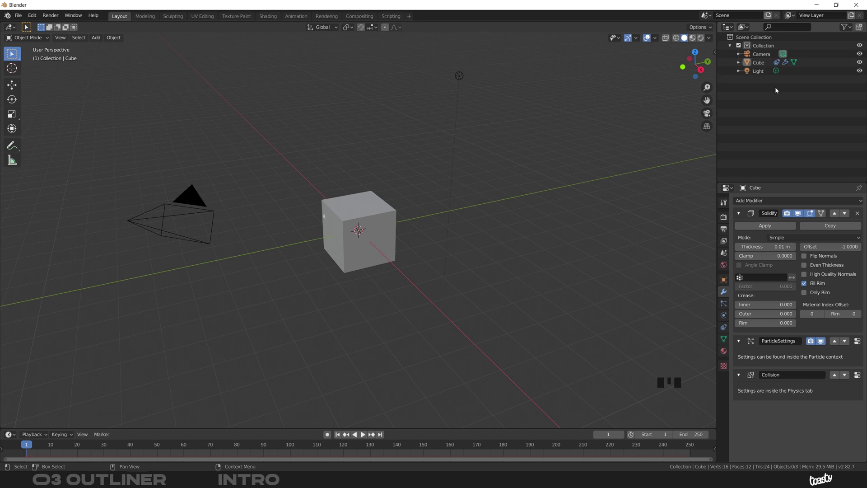
click(741, 65)
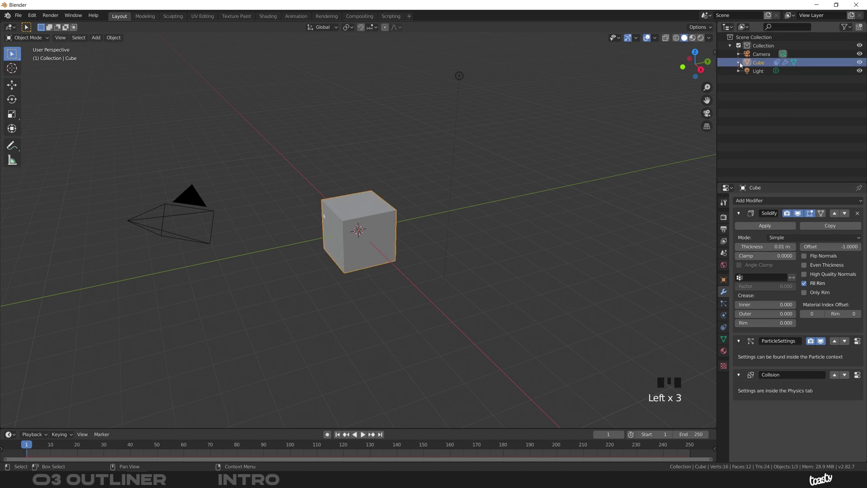
click(759, 60)
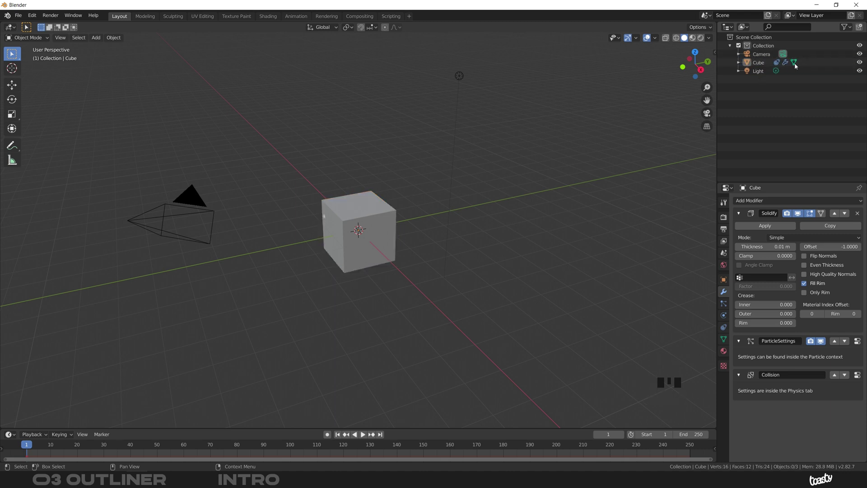
click(757, 63)
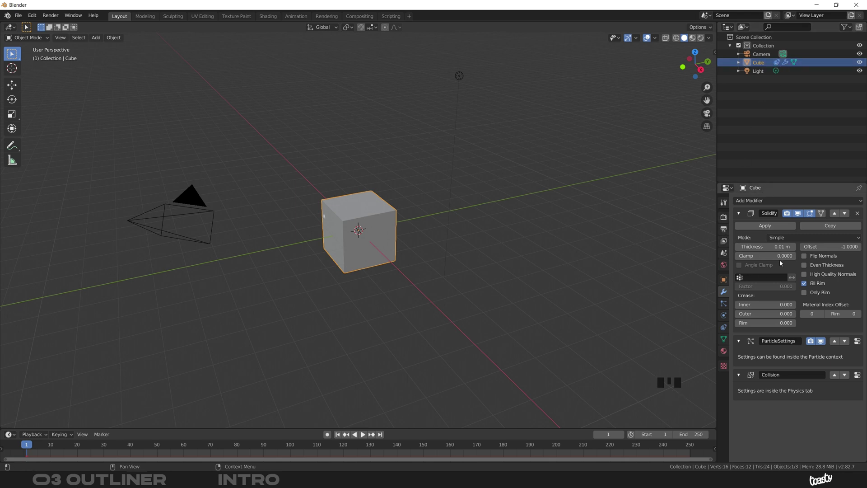
click(740, 62)
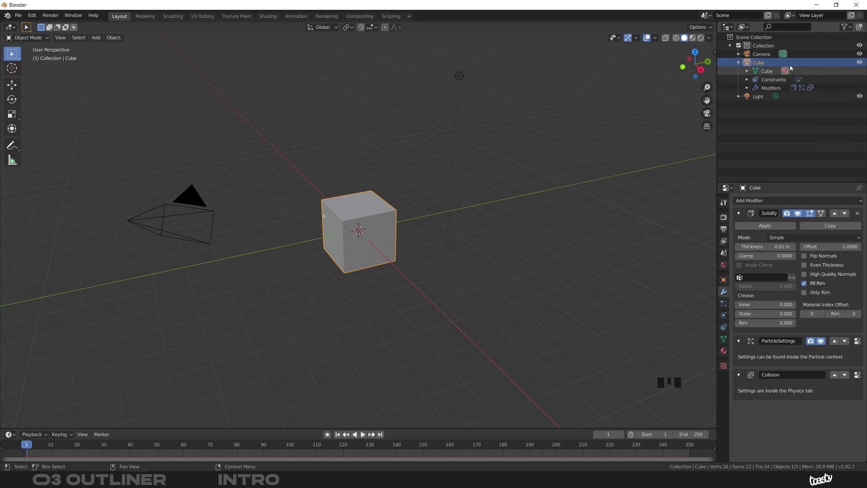
click(740, 63)
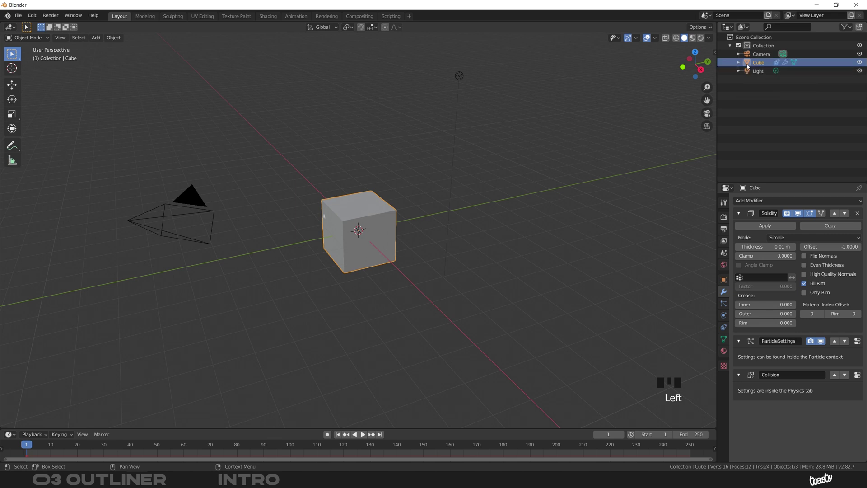
Expand all nested levels of the Cube in the Outliner, collapse and reopen its entry, and finally collapse every level
shift+click(739, 63)
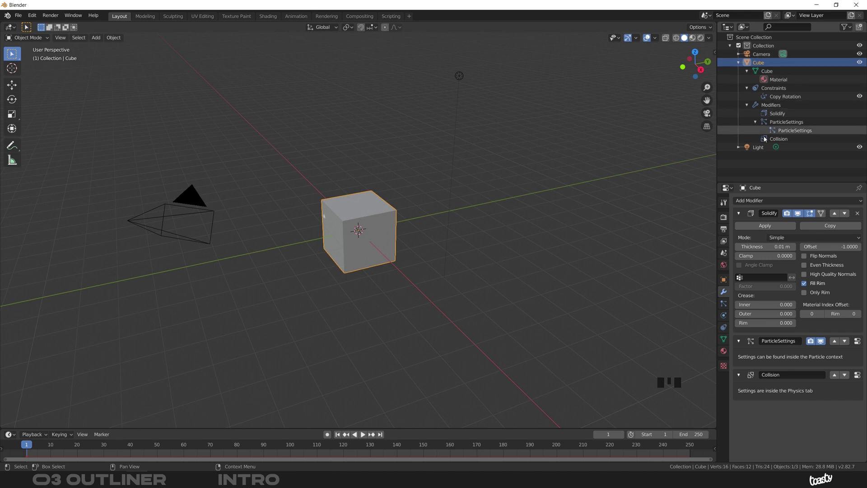
click(739, 63)
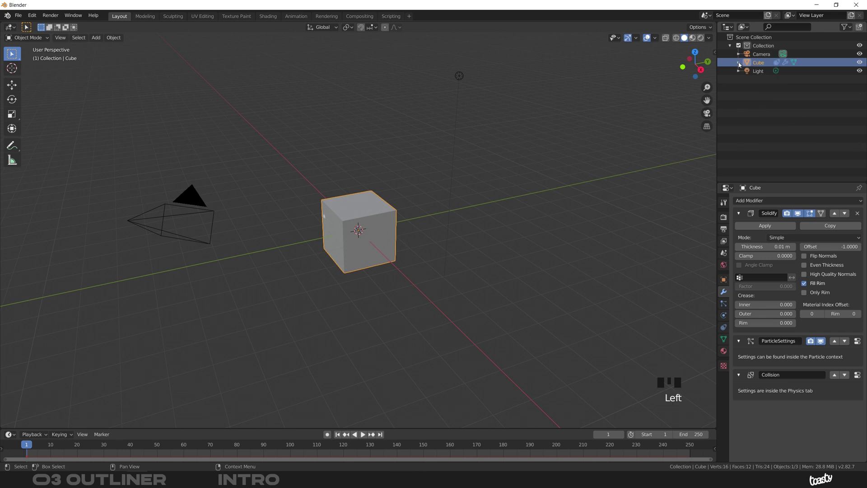
click(739, 63)
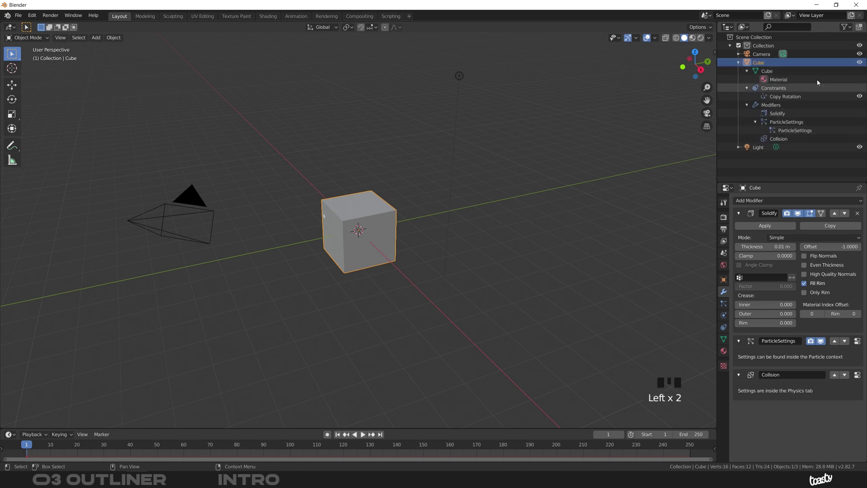
shift+click(739, 64)
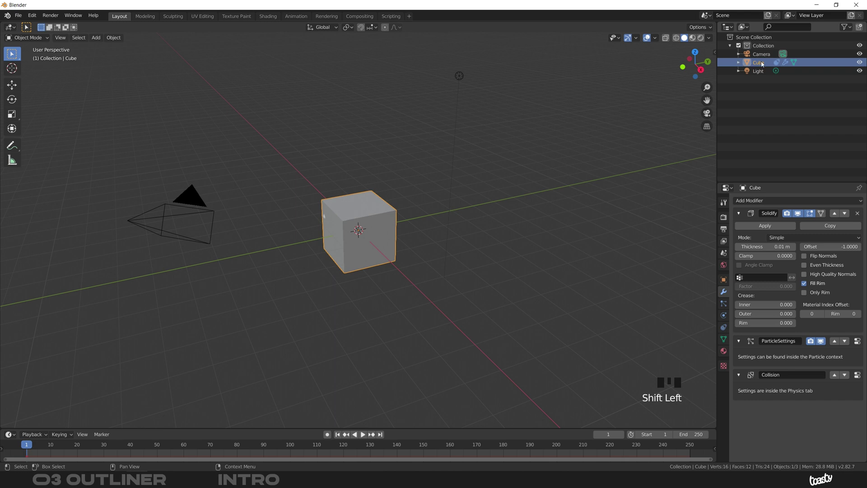
Expand only the first level of the Cube's hierarchy, collapse it again and select the Cube object in the Outliner
click(740, 63)
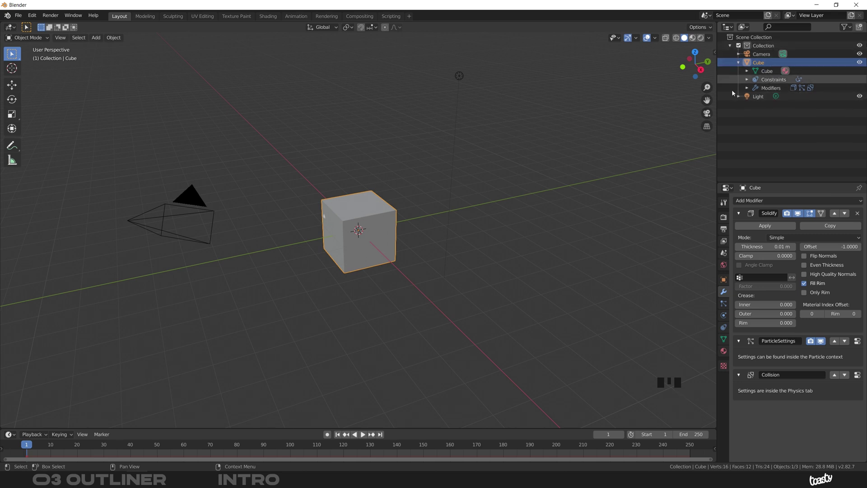
click(739, 64)
click(763, 64)
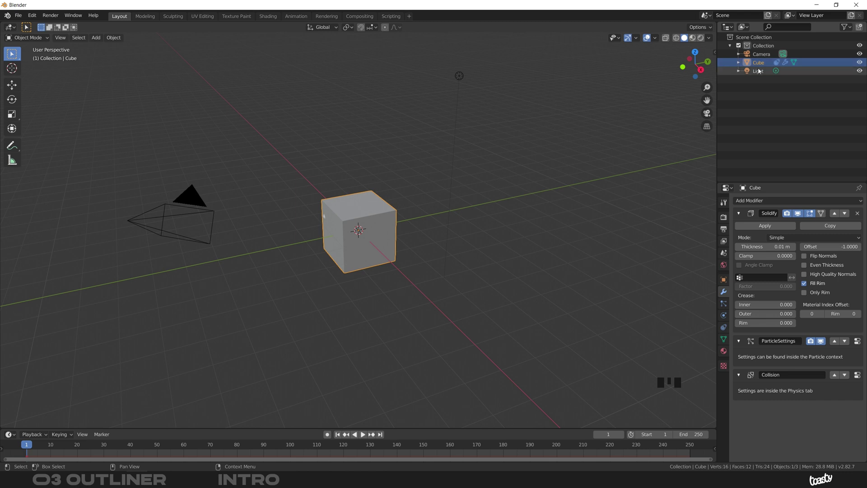
Expand and collapse the selected Cube's first Outliner level several times, and do the same once for all its nested levels
key(Right)
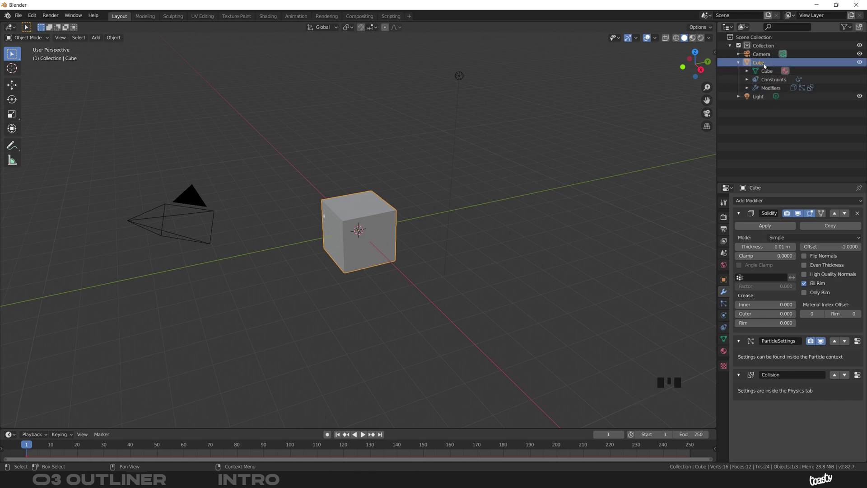
key(Left)
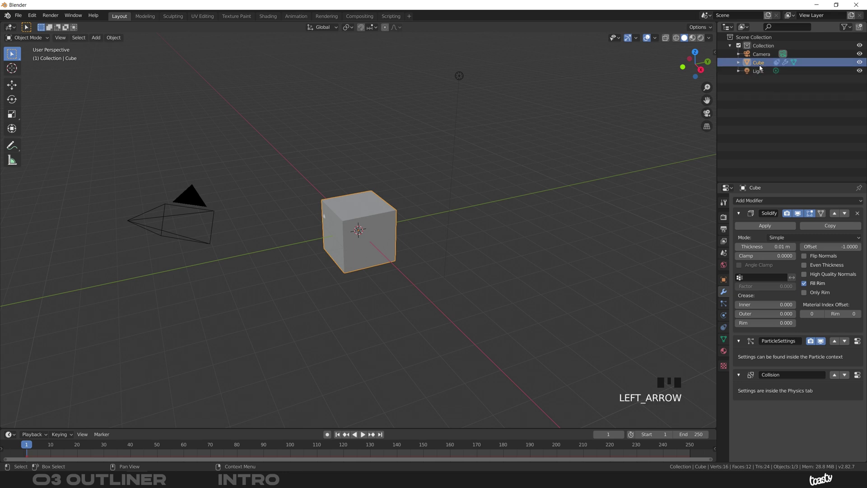
key(Right)
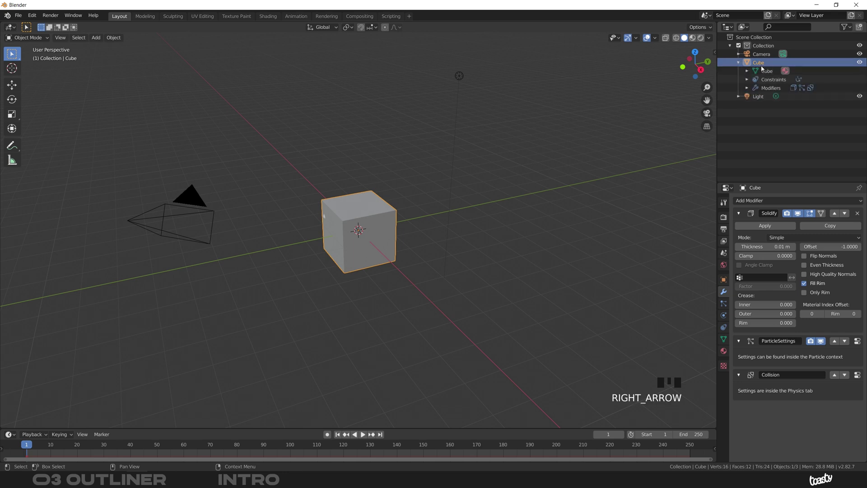
key(Left)
key(Right)
key(Left)
key(Right)
key(Left)
key(Right)
key(Left)
key(Right)
key(Left)
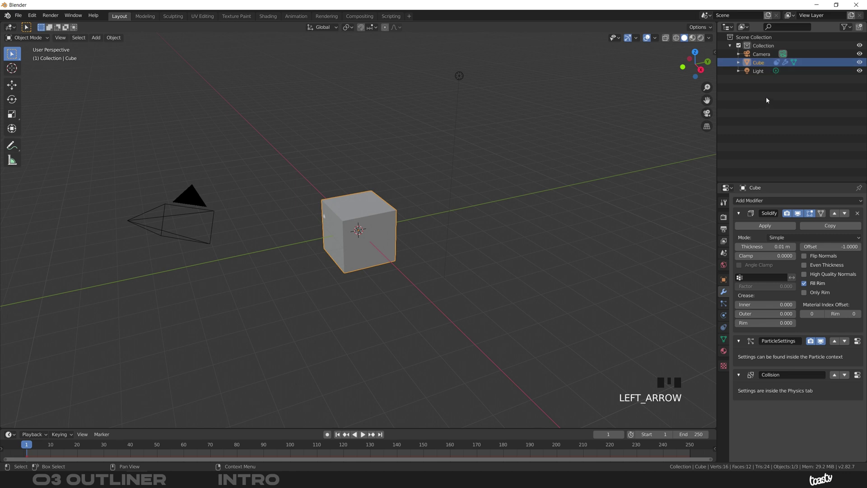
key(shift+Right)
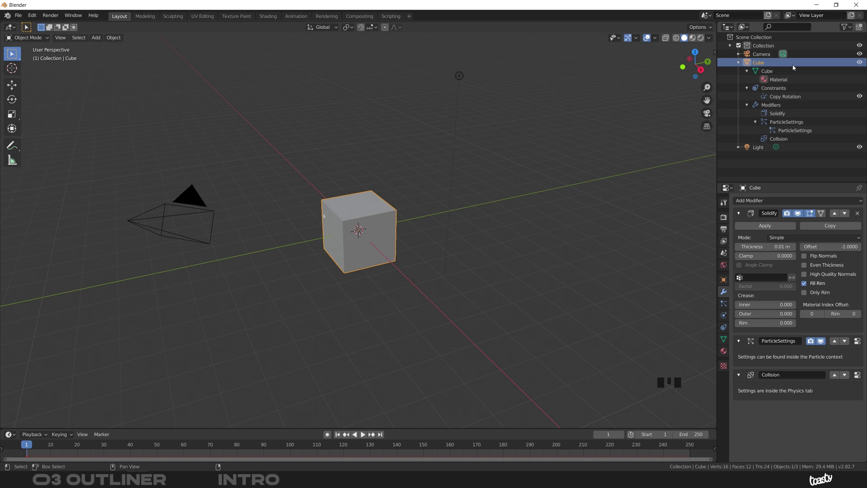
key(shift+Left)
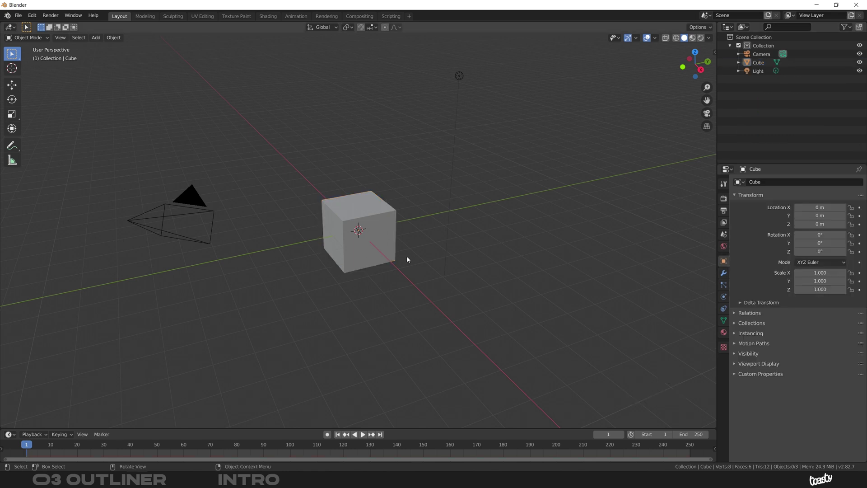